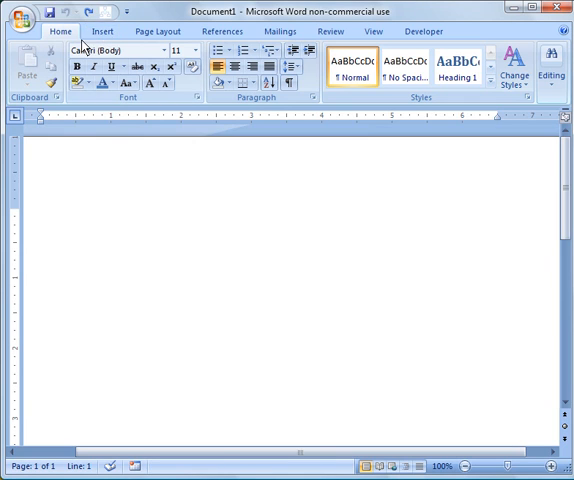
- Insert a May calendar quick table from the Insert ribbon, then undo it
left_click(103, 31)
left_click(102, 72)
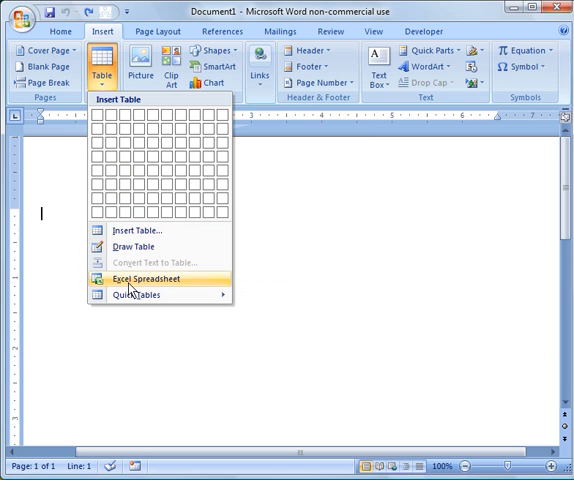
mouse_move(137, 295)
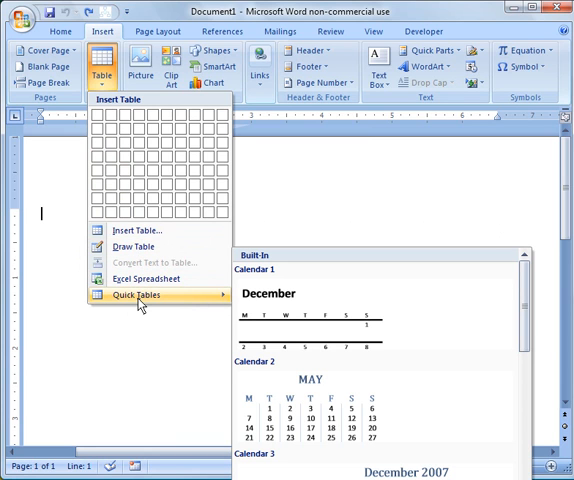
left_click(375, 412)
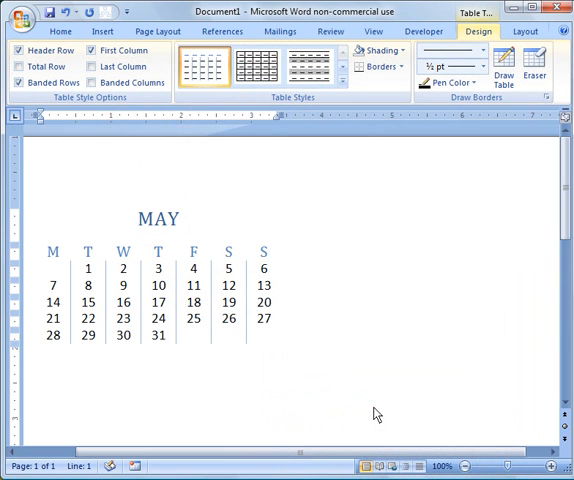
left_click(66, 12)
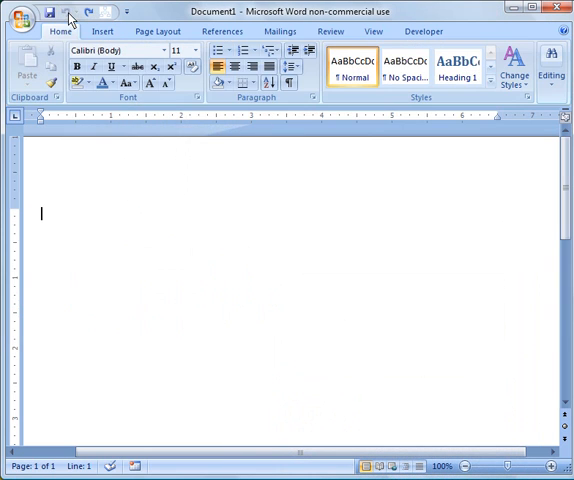
- Insert a blank 5x5 table and add a sixth row at its bottom
left_click(102, 31)
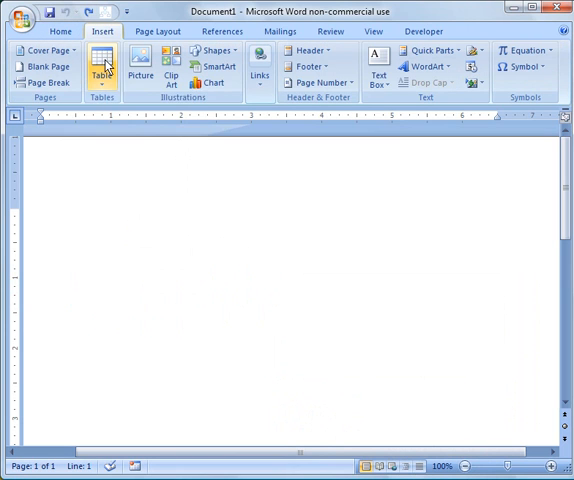
left_click(104, 66)
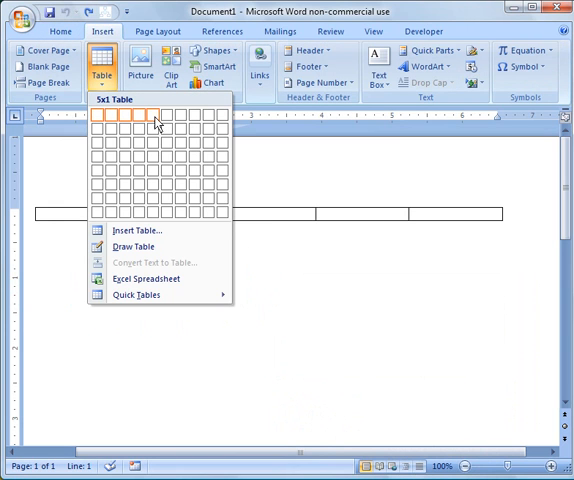
left_click(160, 176)
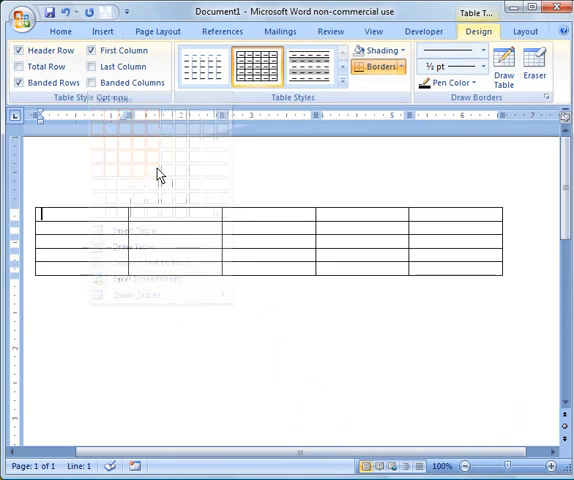
left_click(518, 272)
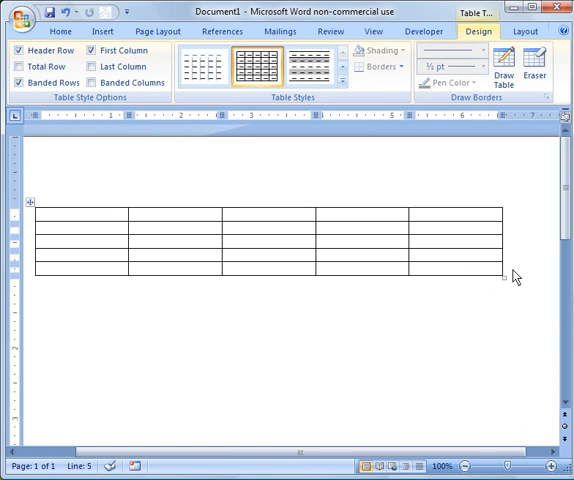
mouse_move(212, 222)
key("Return")
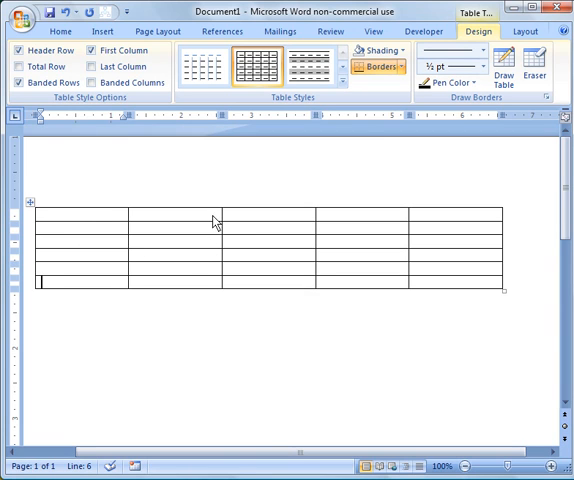
- Move through the first three cells of the top row and return to the first cell
left_click(90, 220)
left_click(175, 222)
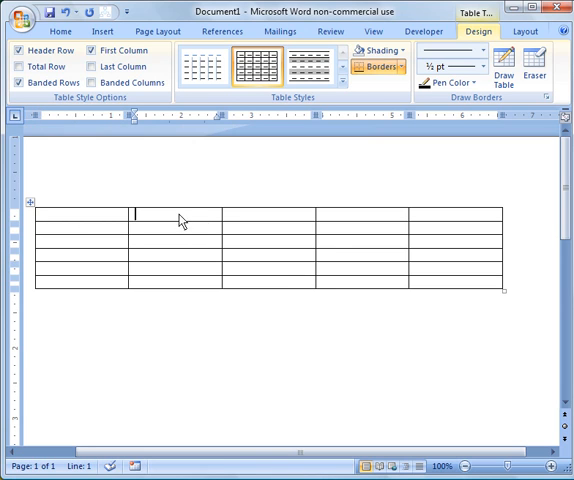
left_click(258, 222)
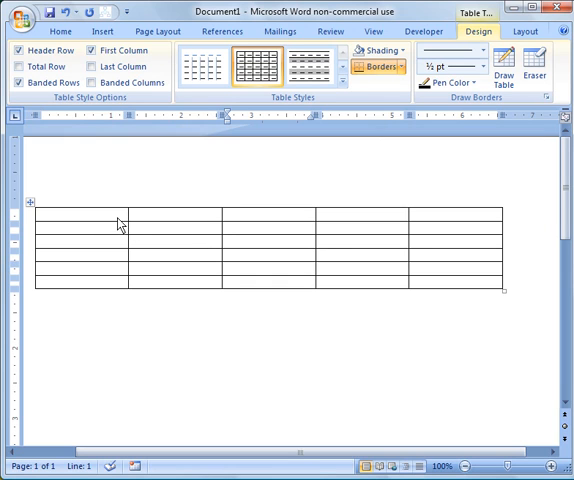
left_click(57, 220)
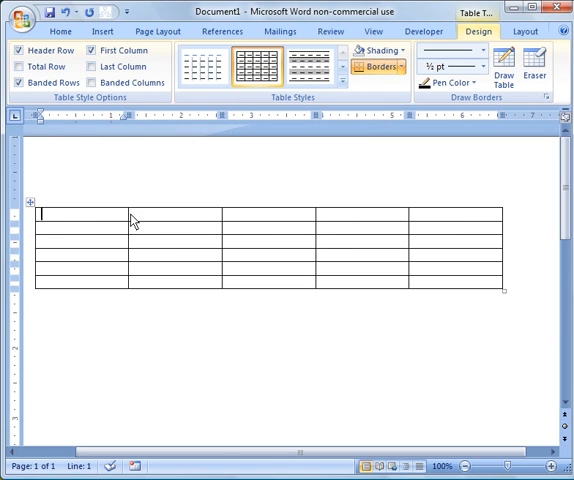
- Merge the table's top row into one cell and enter the title Sales totals
left_click_drag(45, 216, 458, 221)
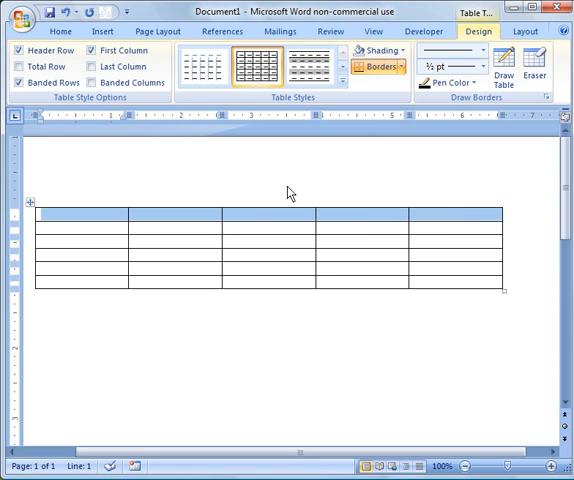
left_click(528, 31)
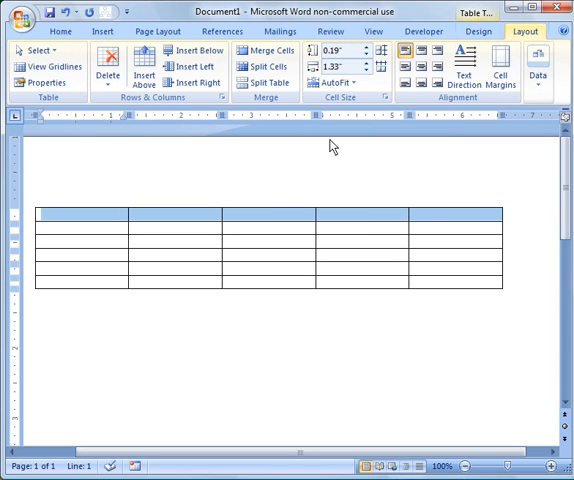
left_click(270, 52)
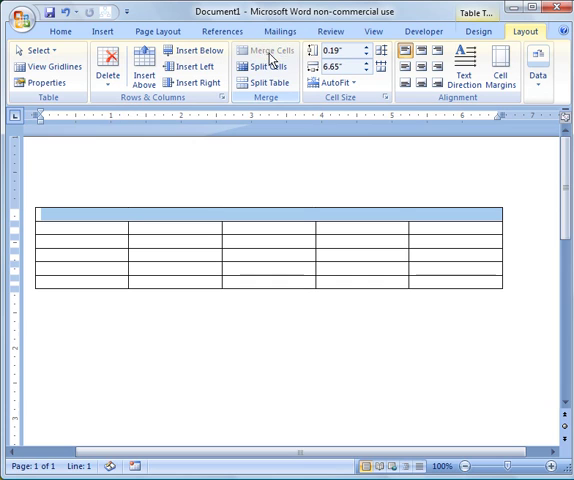
left_click(249, 223)
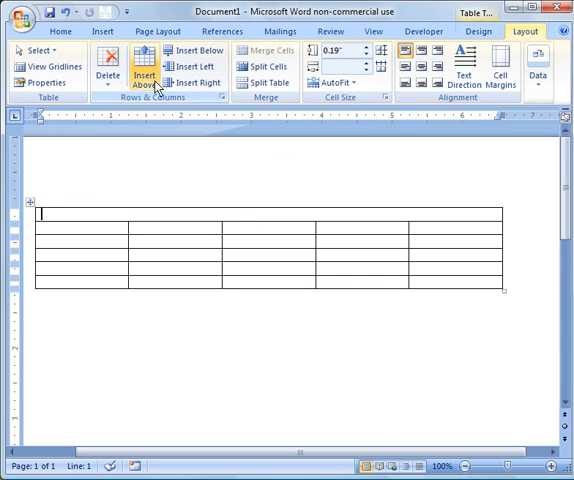
type("S")
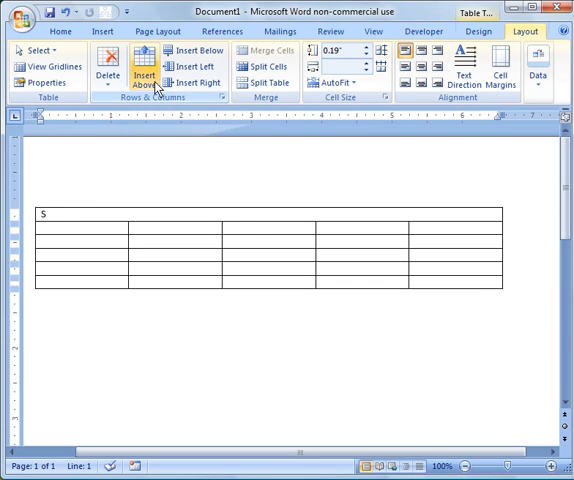
type("ales to")
- Insert a row above the title row, then undo it
left_click(156, 88)
type("t")
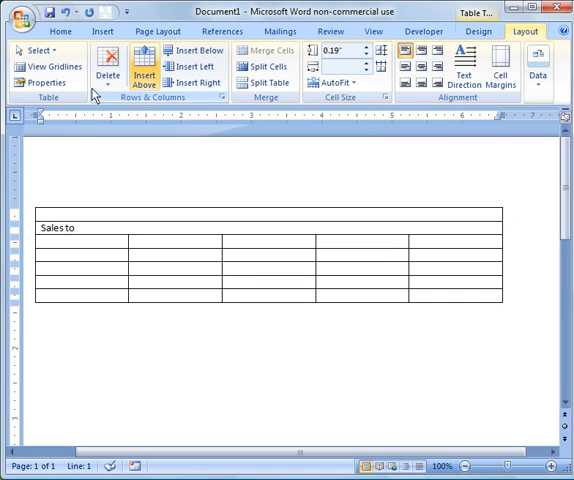
left_click(66, 12)
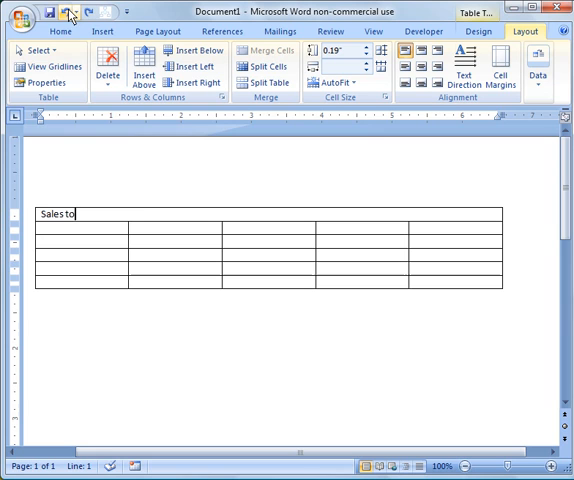
type("tals")
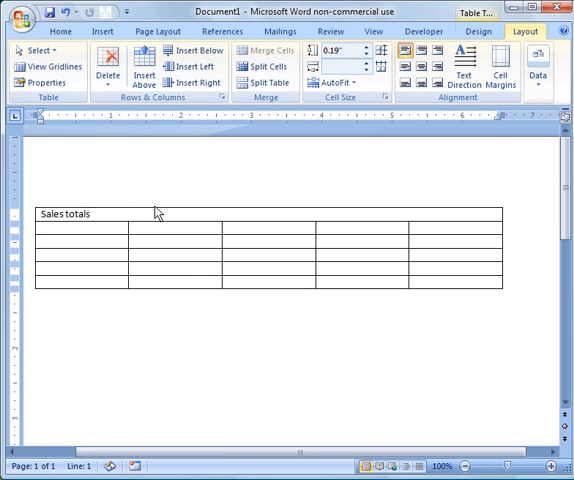
- Center Sales totals, then enter Name, Brody, Walker and Smith down the first column
left_click(60, 31)
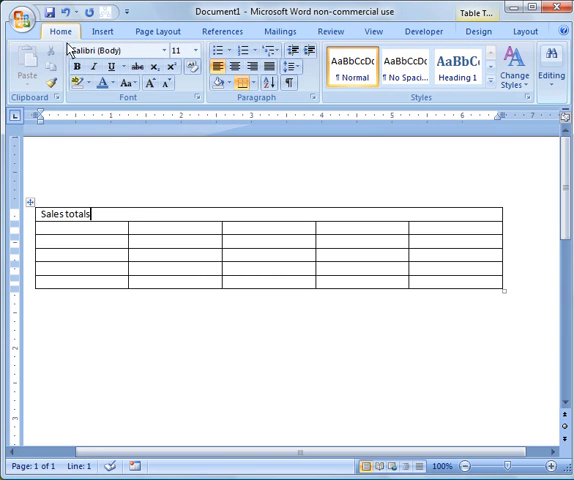
left_click(236, 67)
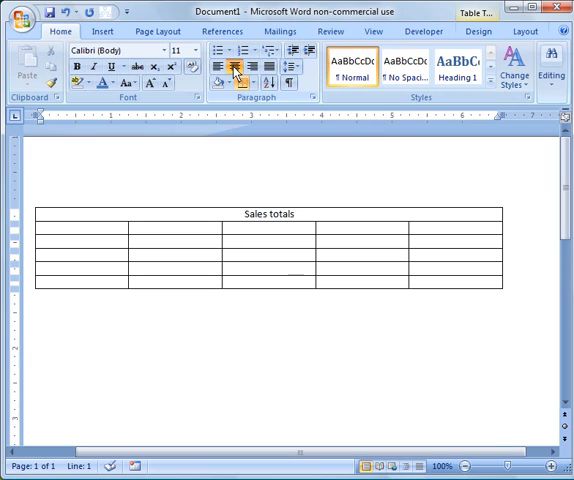
left_click(90, 228)
type("Name")
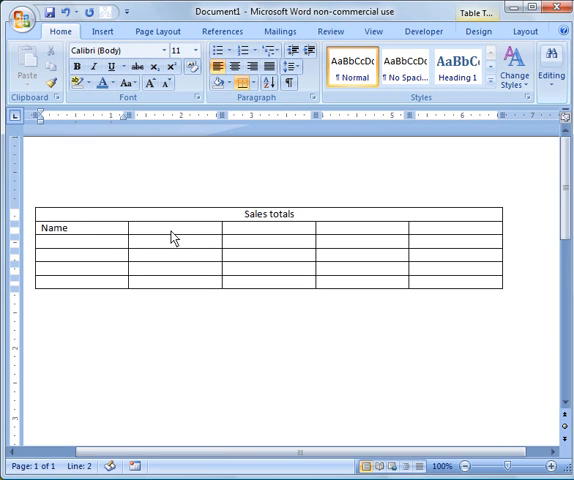
left_click(104, 250)
type("Brody")
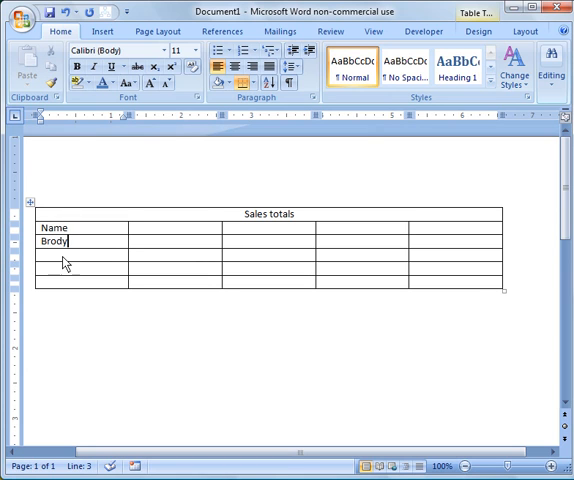
left_click(62, 257)
type("Walker")
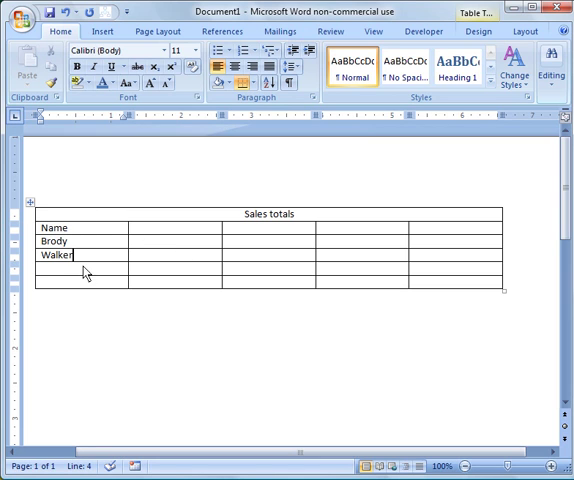
left_click(85, 274)
type("Smith")
- Enter headings Q1, Q2, Q3 across the Name row and 30000, 250000 in Brody's row
left_click(153, 234)
type("Q1")
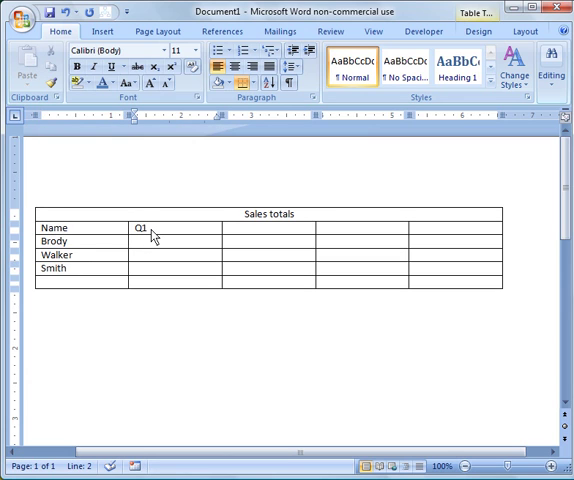
key("Tab")
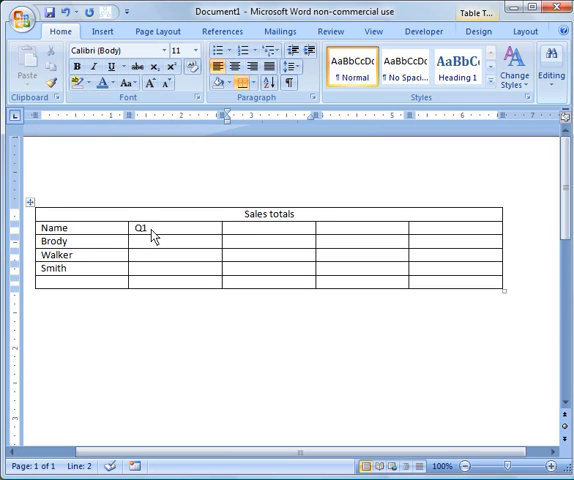
type("Q2")
key("Tab")
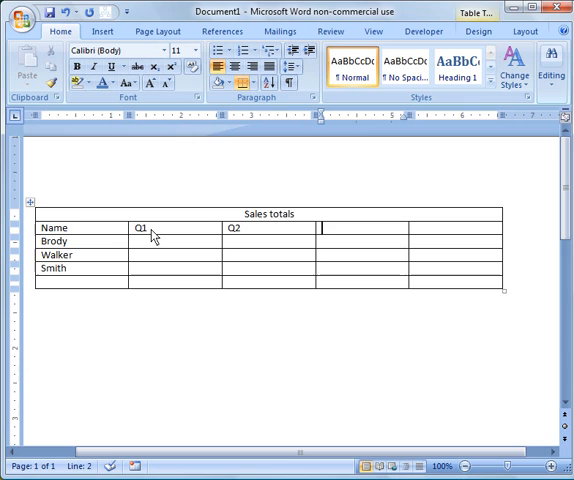
type("Q3")
key("Tab")
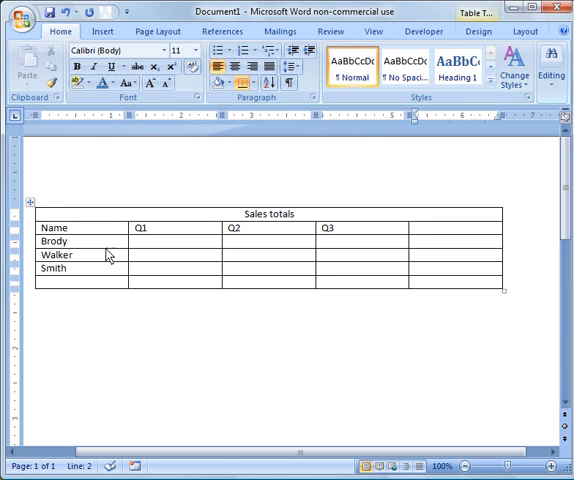
left_click(145, 244)
type("30000")
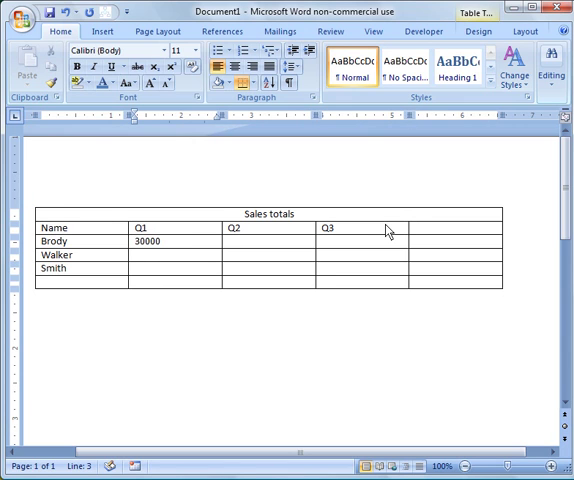
key("Tab")
mouse_move(385, 232)
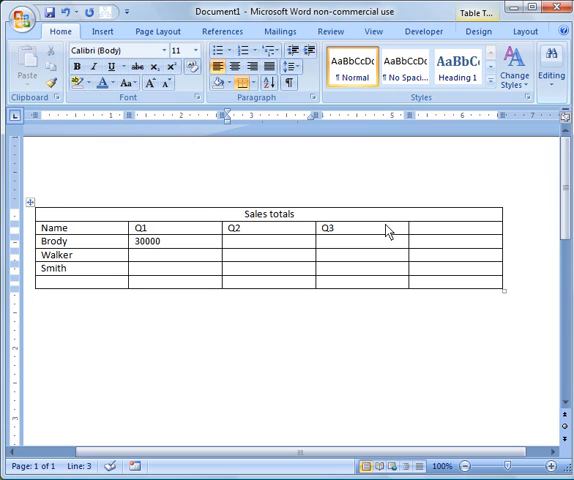
type("250000")
- Merge the bottom-row cells under Q1, Q2 and Q3 into one cell
left_click_drag(166, 283, 341, 290)
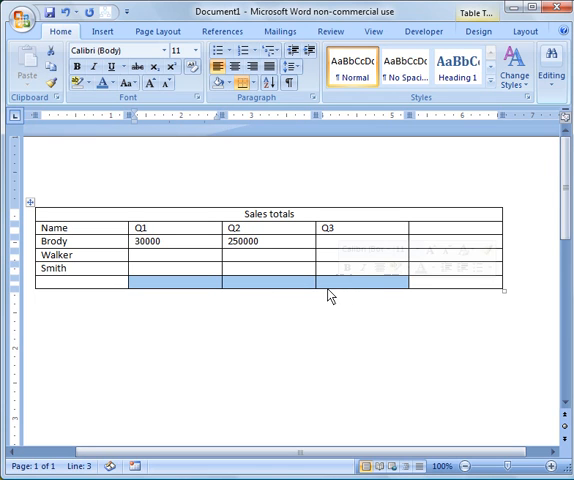
left_click(525, 31)
left_click(268, 50)
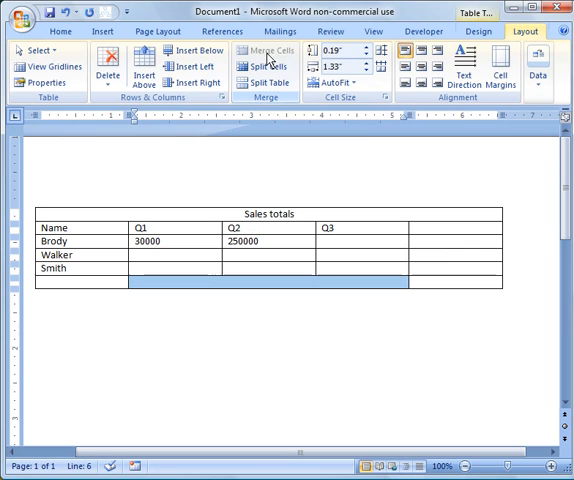
left_click(345, 320)
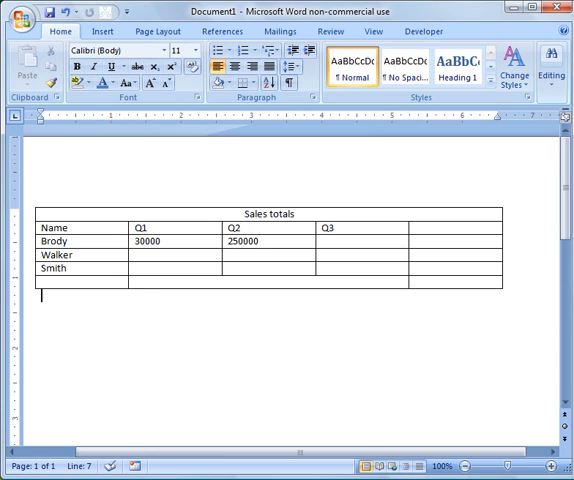
key("alt+Tab")
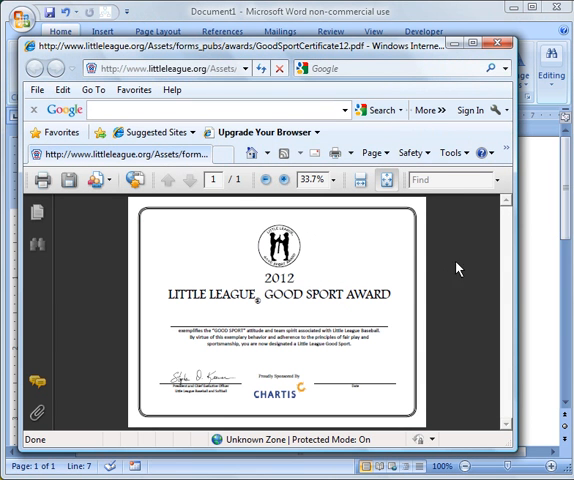
left_click_drag(160, 45, 160, 16)
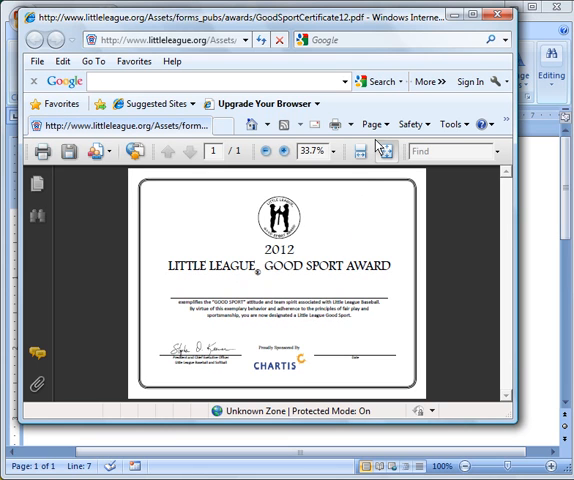
left_click(455, 16)
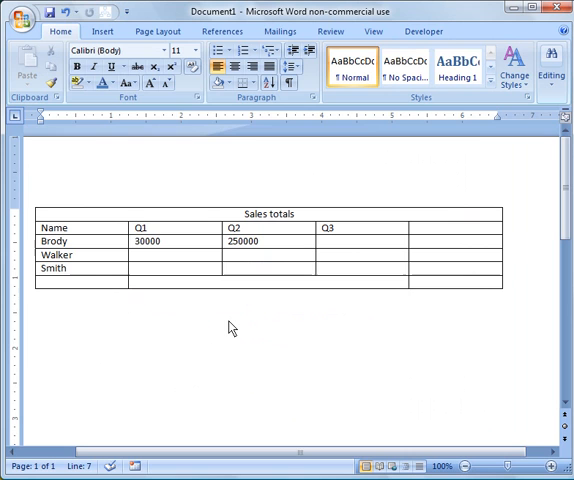
- Delete the Sales totals table and insert a 6x4 table in its place
left_click_drag(55, 197, 183, 359)
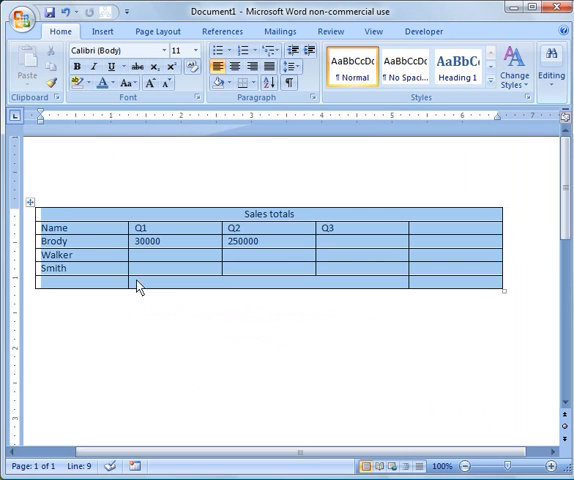
key("Delete")
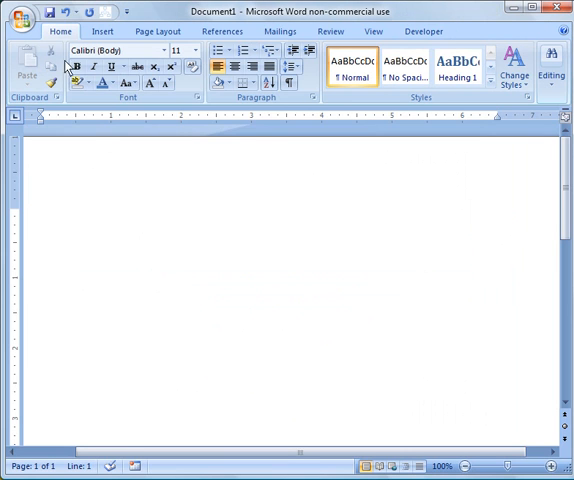
left_click(102, 31)
left_click(102, 70)
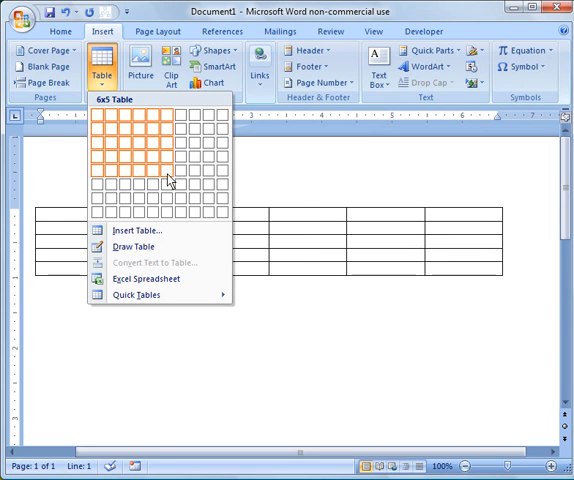
left_click(170, 170)
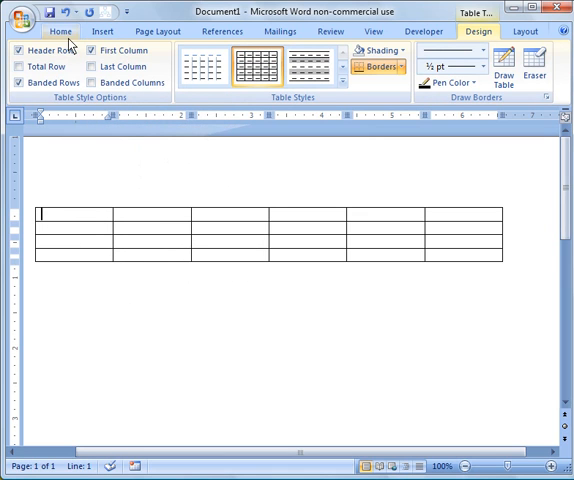
- Undo the 6x4 table and insert a 7x8 table instead
left_click(102, 31)
left_click(103, 75)
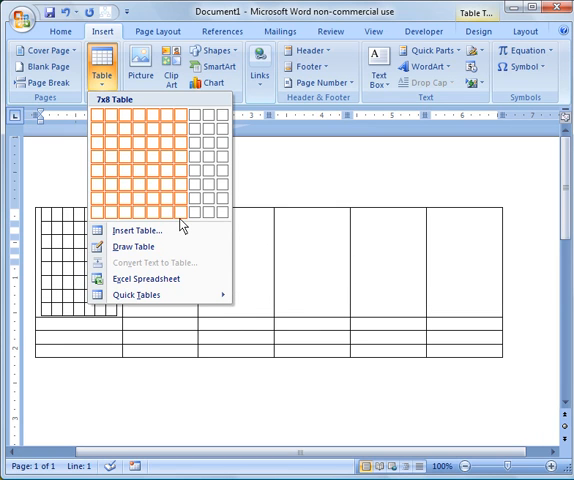
left_click(243, 192)
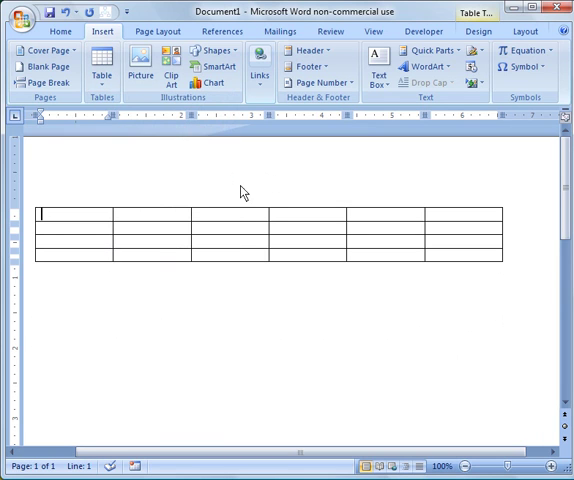
left_click(64, 13)
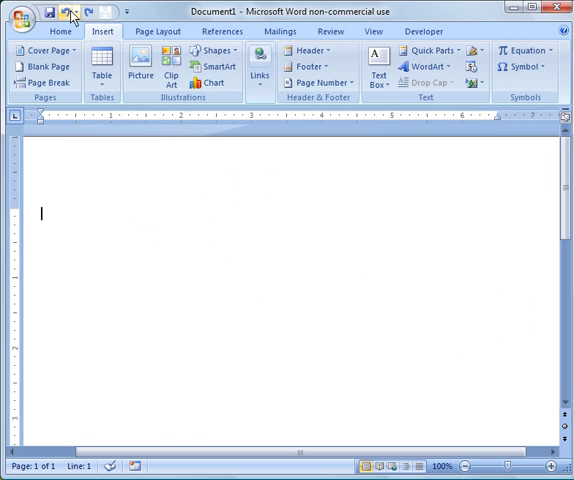
left_click(102, 74)
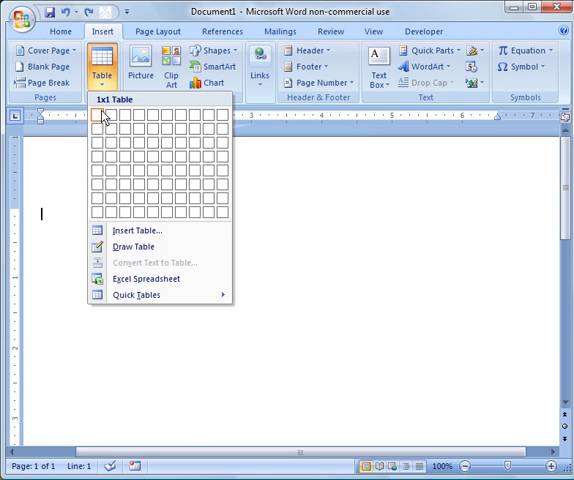
left_click(183, 219)
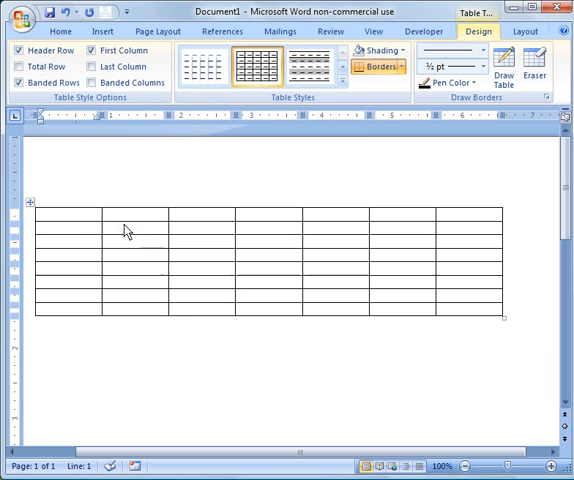
- Merge the table's top five rows into one large cell
left_click_drag(55, 219, 465, 277)
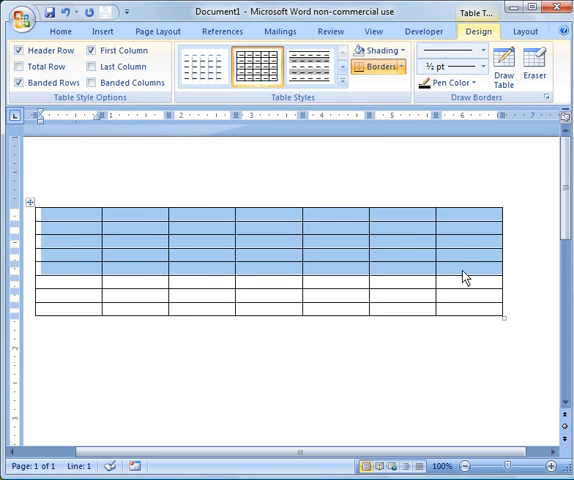
left_click(524, 31)
left_click(270, 50)
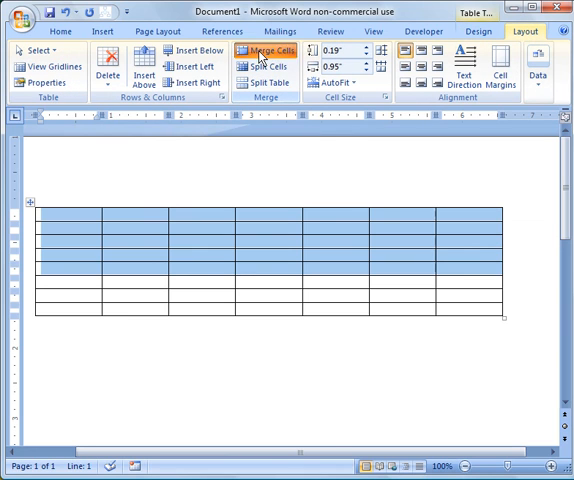
left_click(225, 261)
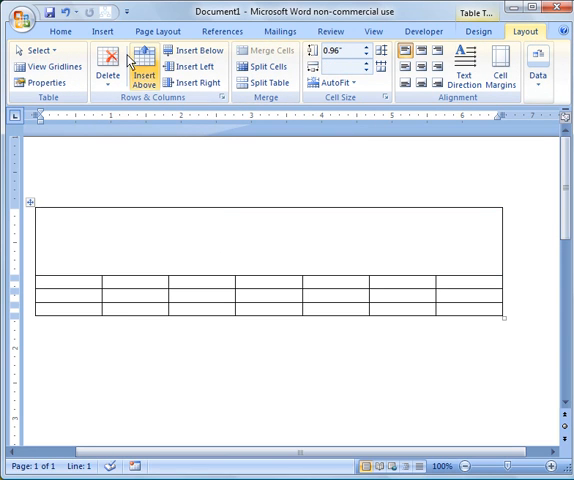
- Insert the baseball photo from Sample Pictures into the merged cell
left_click(103, 31)
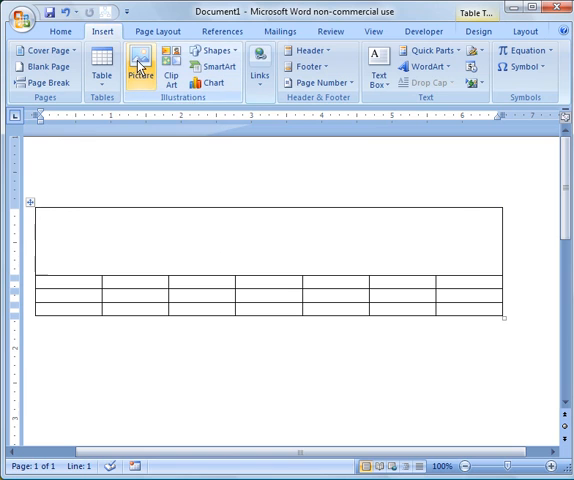
left_click(140, 66)
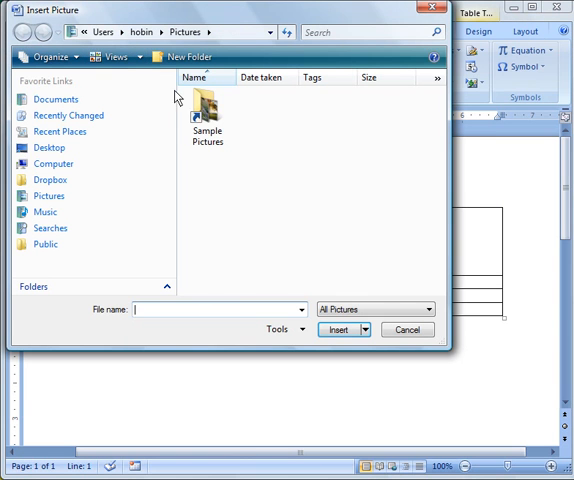
double_click(207, 107)
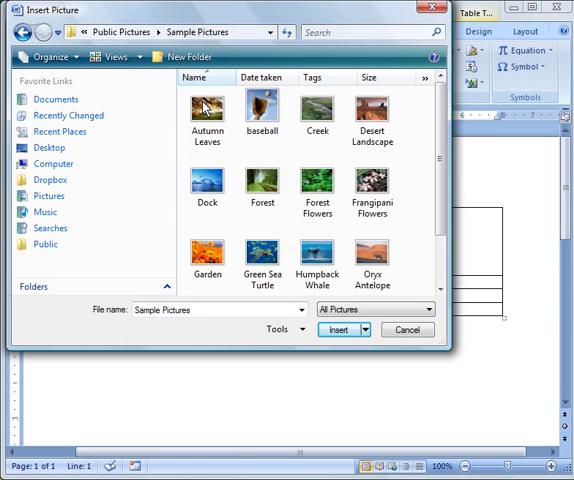
left_click(266, 110)
double_click(266, 110)
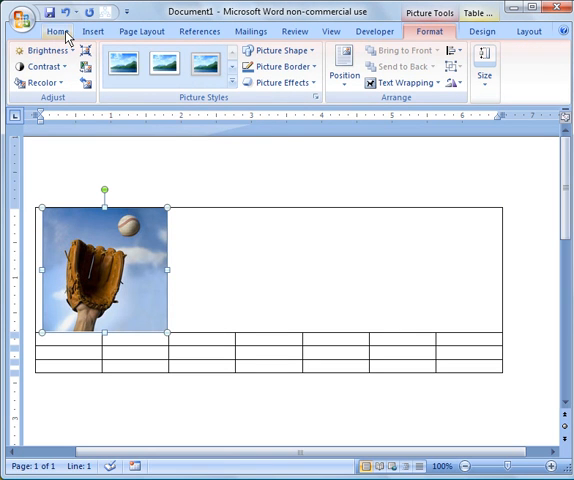
- Center the baseball photo within its cell
left_click(344, 65)
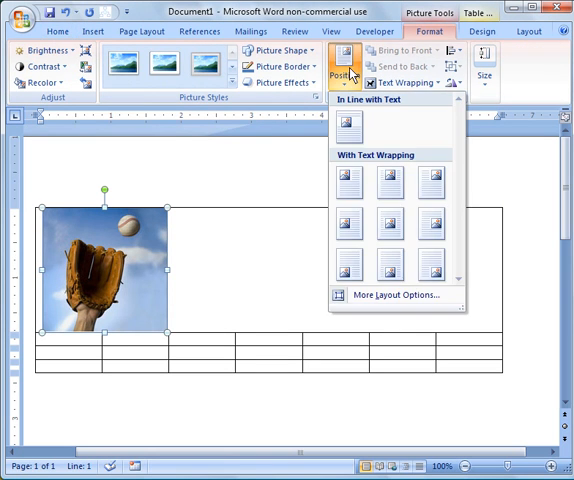
left_click(57, 31)
left_click(234, 66)
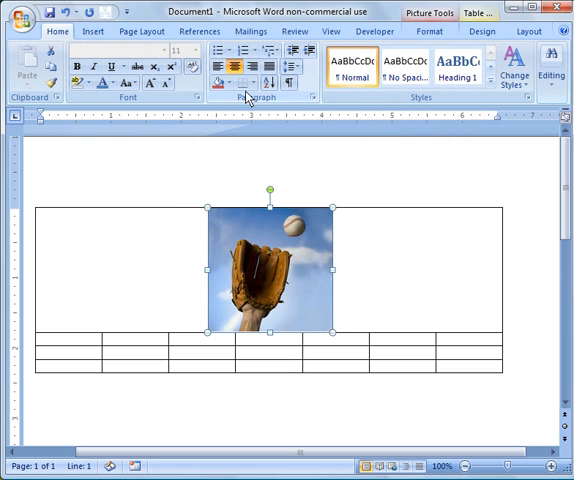
left_click(183, 360)
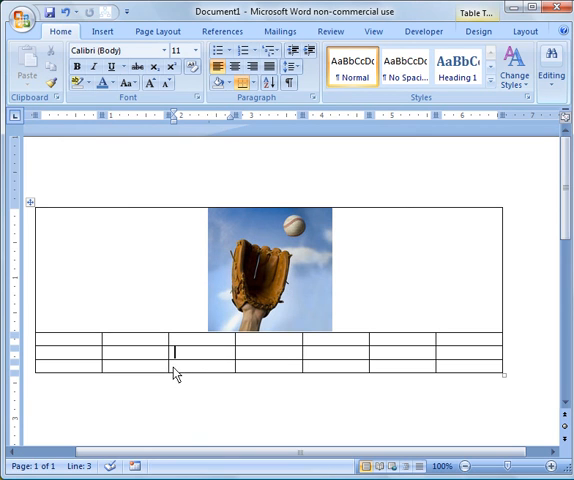
- Add three new rows at the bottom of the table
left_click_drag(183, 370, 315, 370)
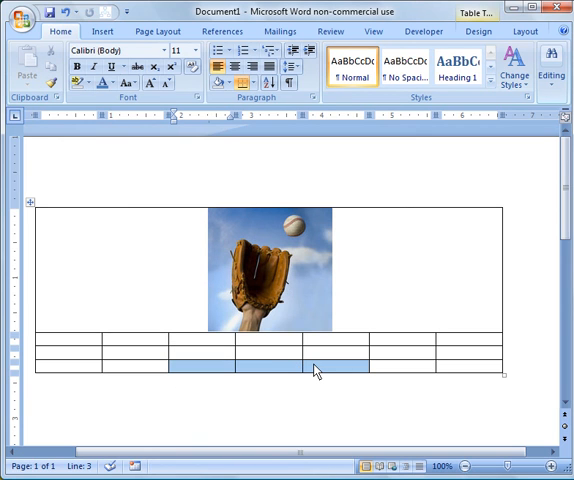
left_click(502, 356)
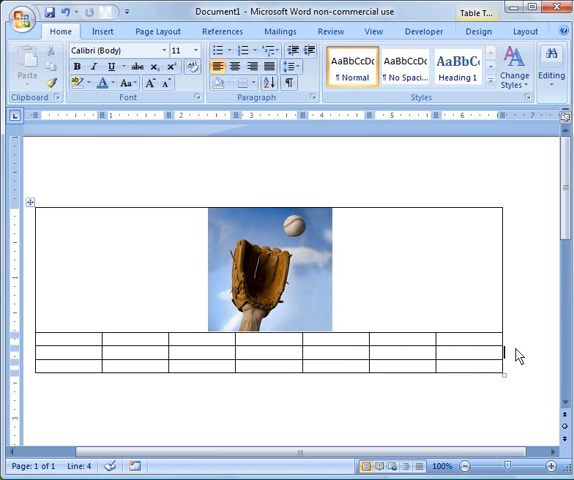
key("Return")
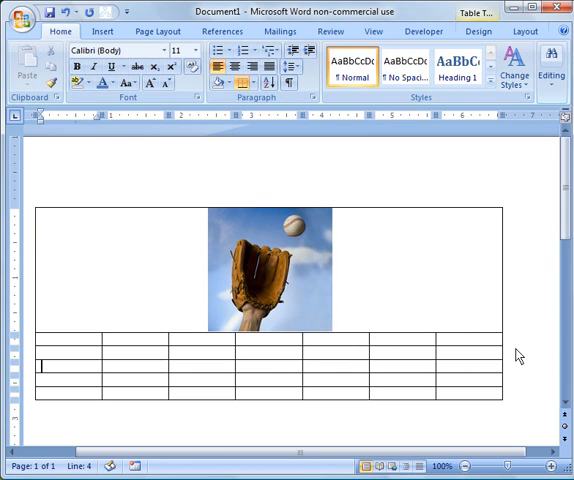
key("Return")
key("Return")
key("Return")
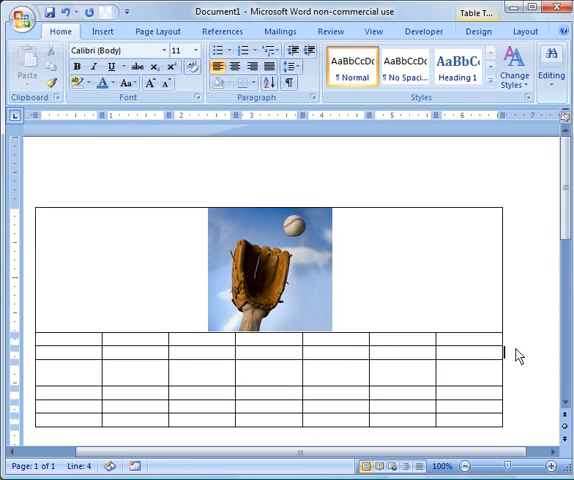
left_click(565, 425)
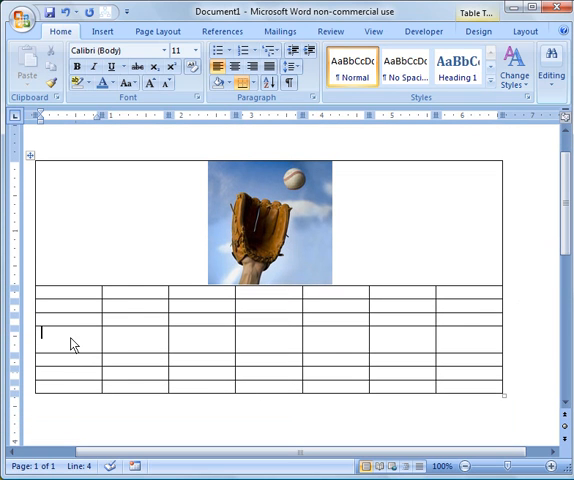
- Merge two of the lower rows into one wide cell and enter Logo
mouse_move(70, 340)
left_mouse_down()
mouse_move(484, 366)
mouse_move(487, 357)
mouse_move(488, 362)
left_mouse_up()
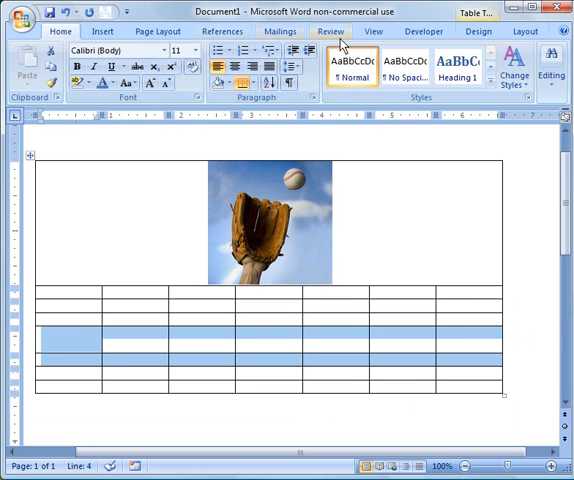
left_click(525, 31)
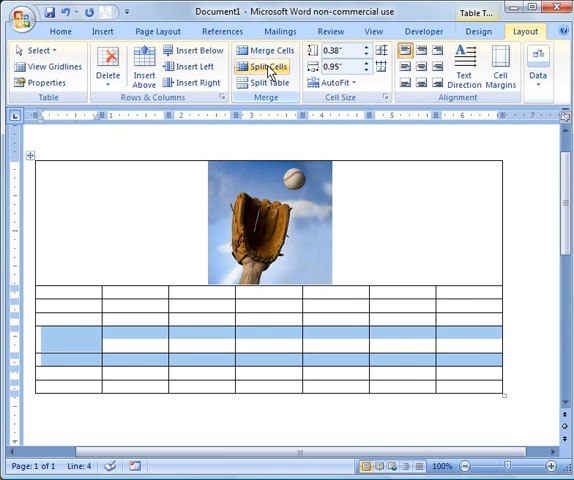
left_click(276, 52)
left_click(255, 348)
type("Logo")
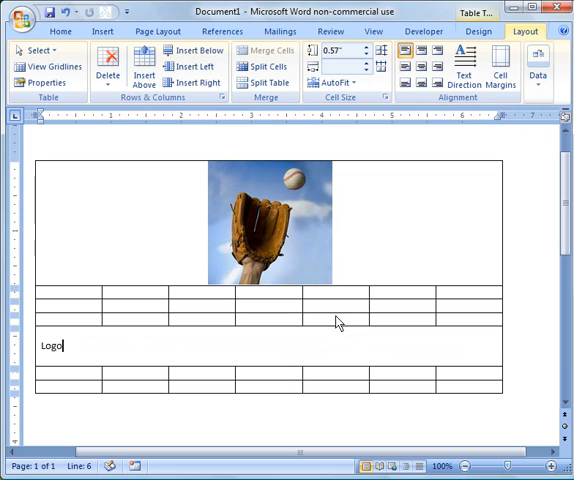
- Center Logo, then add a Date label and an underscore blank line in the bottom row
left_click(62, 31)
left_click(235, 66)
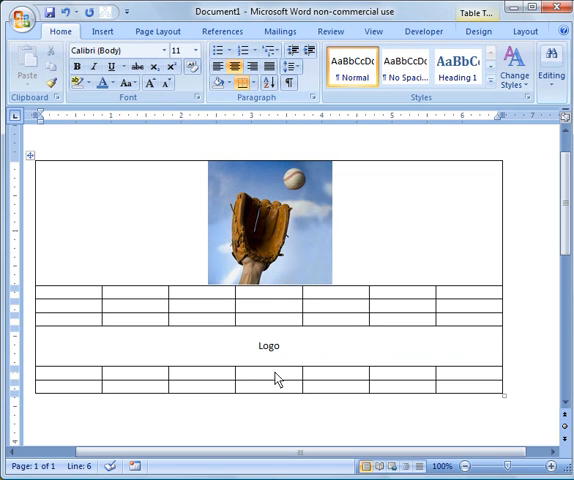
left_click(310, 378)
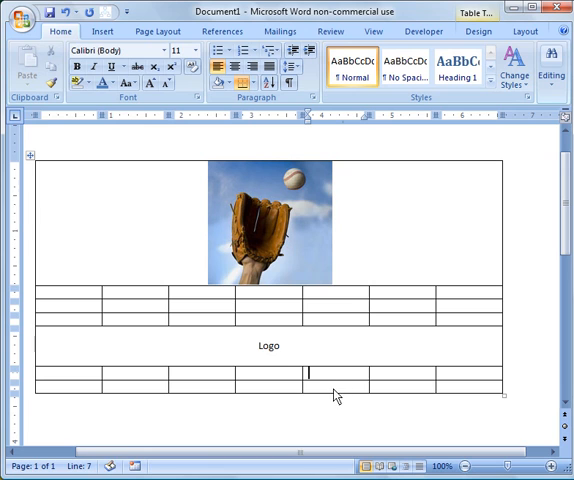
type("Date")
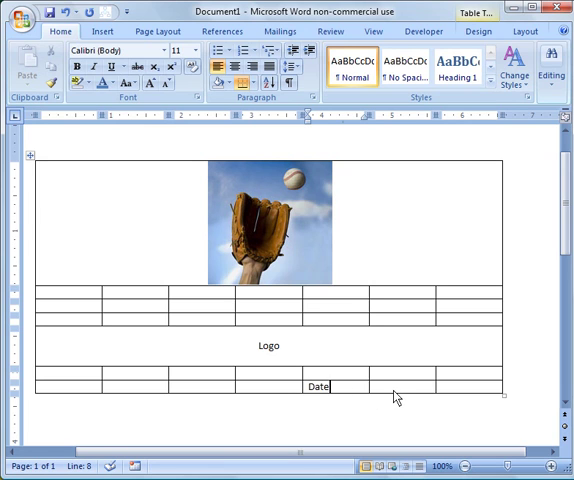
left_click(397, 390)
type("______")
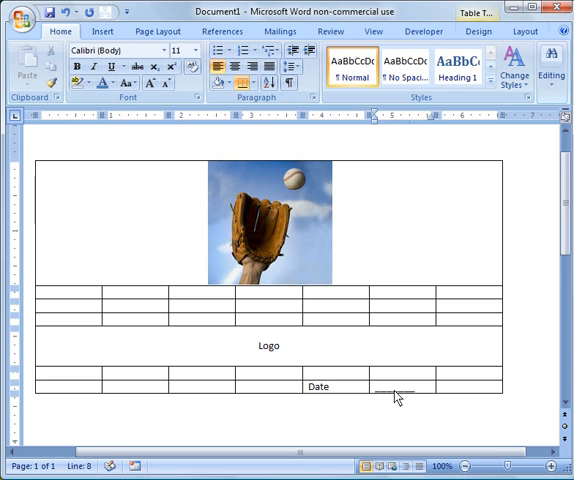
type("____")
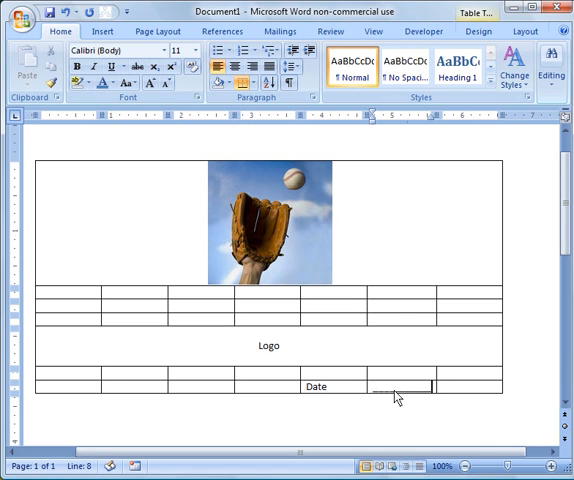
- Select the whole table and open the Design border choices
mouse_move(455, 316)
left_click(78, 222)
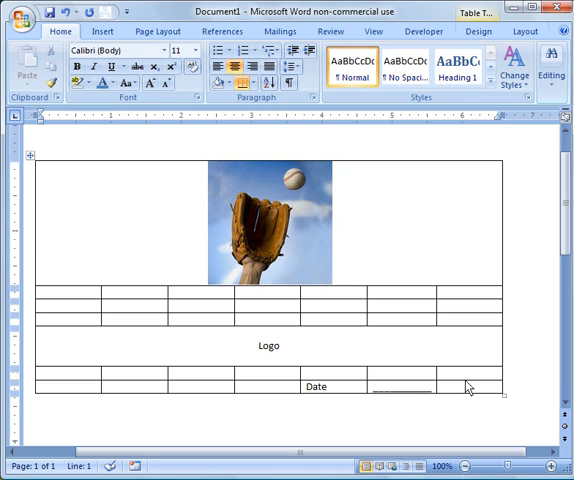
left_click_drag(483, 388, 216, 238)
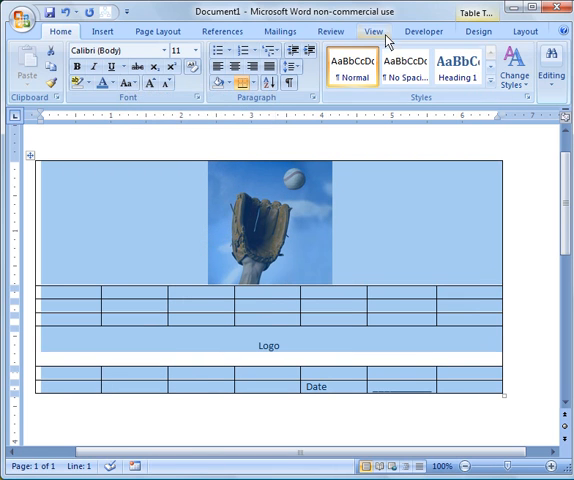
left_click(478, 31)
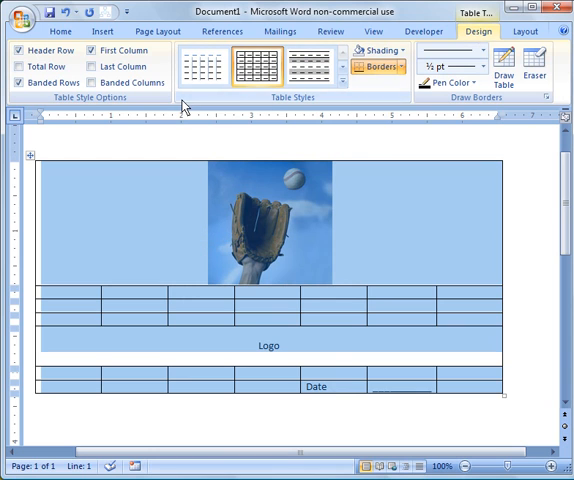
left_click(402, 68)
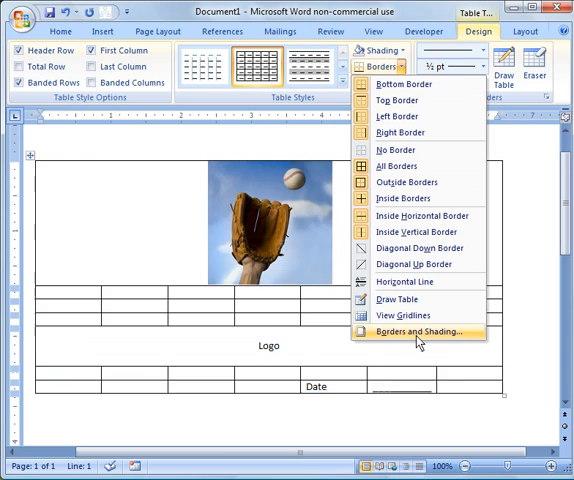
- Apply a Box border in Borders and Shading so only the outer border remains
left_click(419, 333)
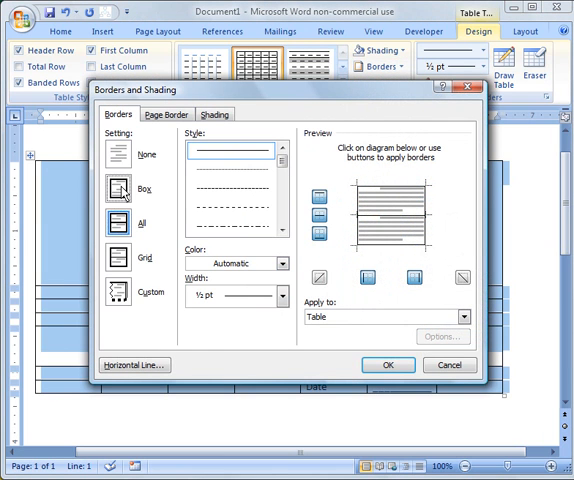
left_click(118, 188)
left_click(385, 368)
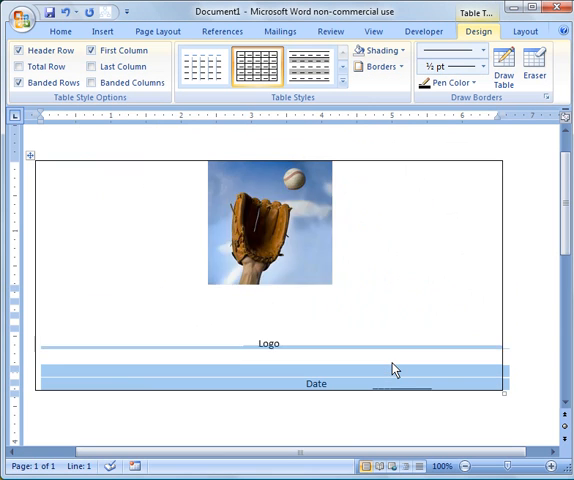
left_click(22, 14)
mouse_move(50, 181)
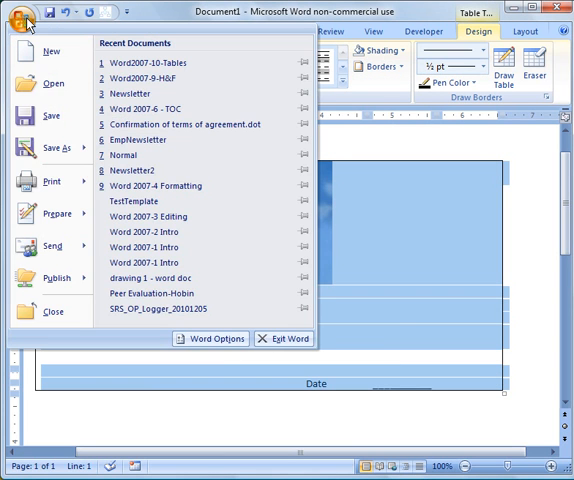
left_click(150, 148)
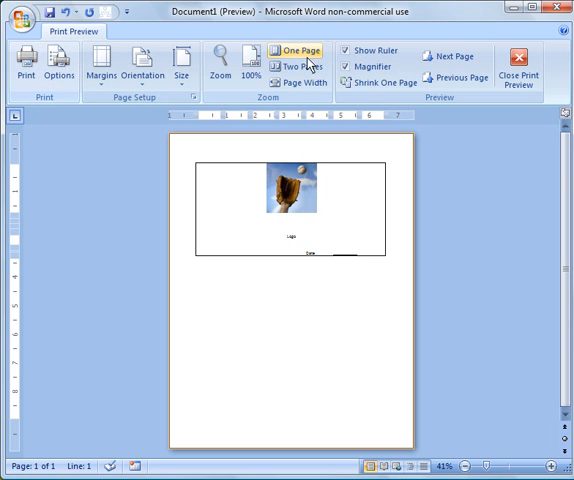
left_click(518, 68)
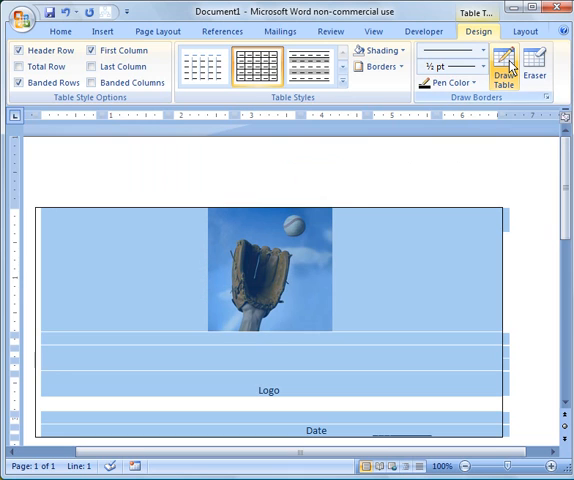
left_click(362, 263)
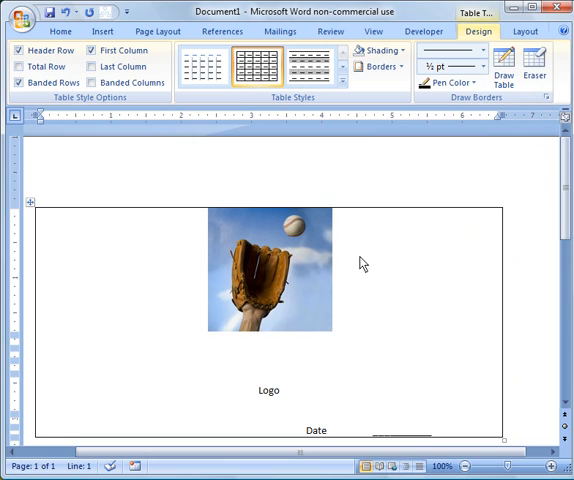